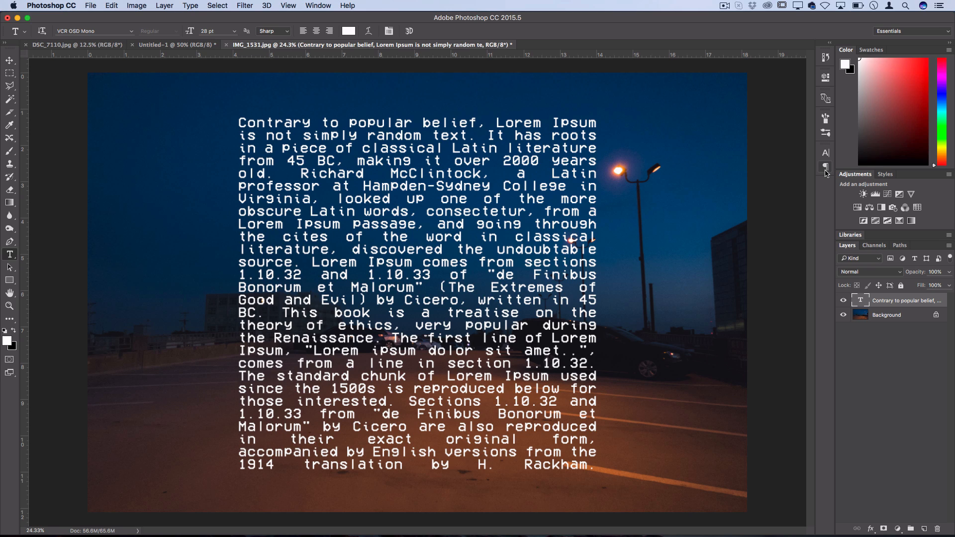
Hide the original text layer and draw a new square paragraph text box over the photo
left_click(843, 300)
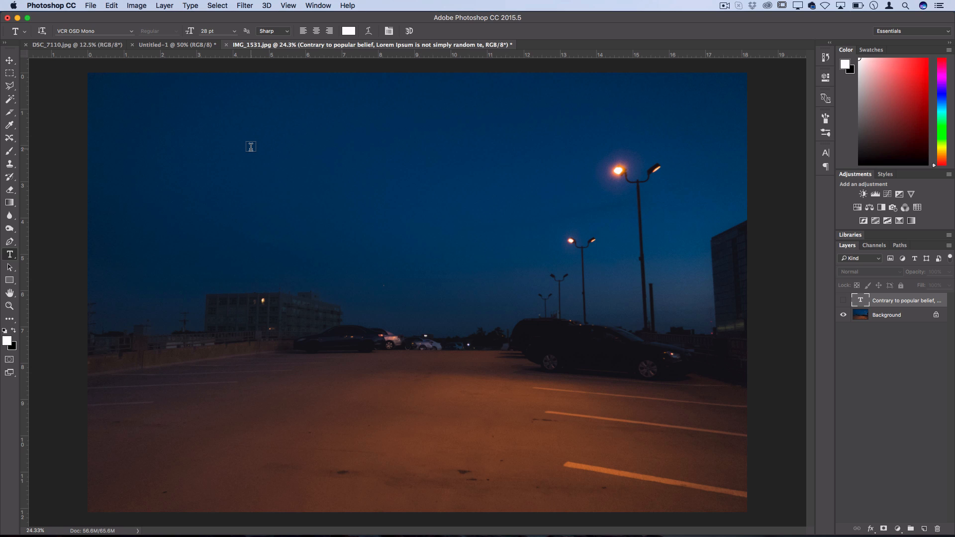
mouse_move(248, 140)
left_mouse_down()
mouse_move(484, 384)
mouse_move(616, 292)
left_mouse_up()
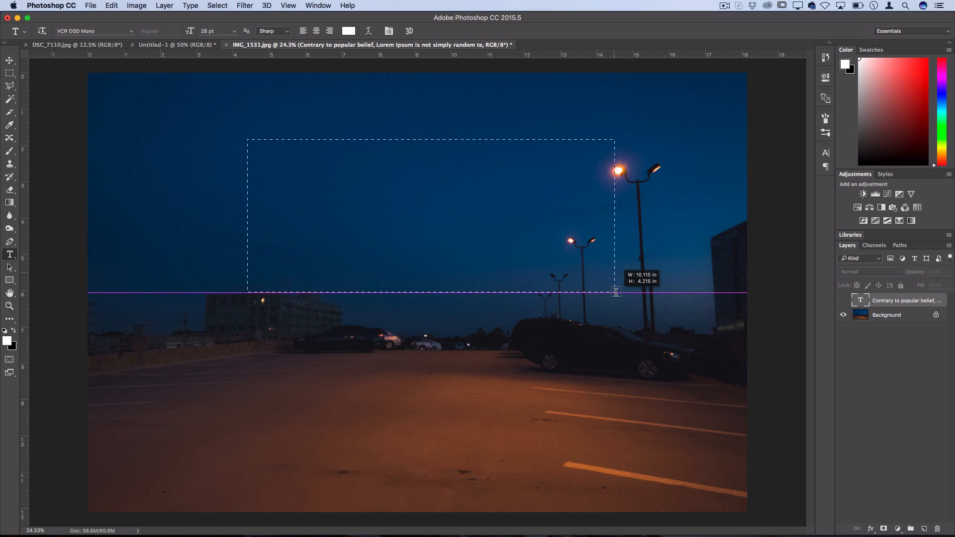
mouse_move(617, 291)
left_mouse_down()
mouse_move(604, 340)
mouse_move(749, 484)
left_mouse_up()
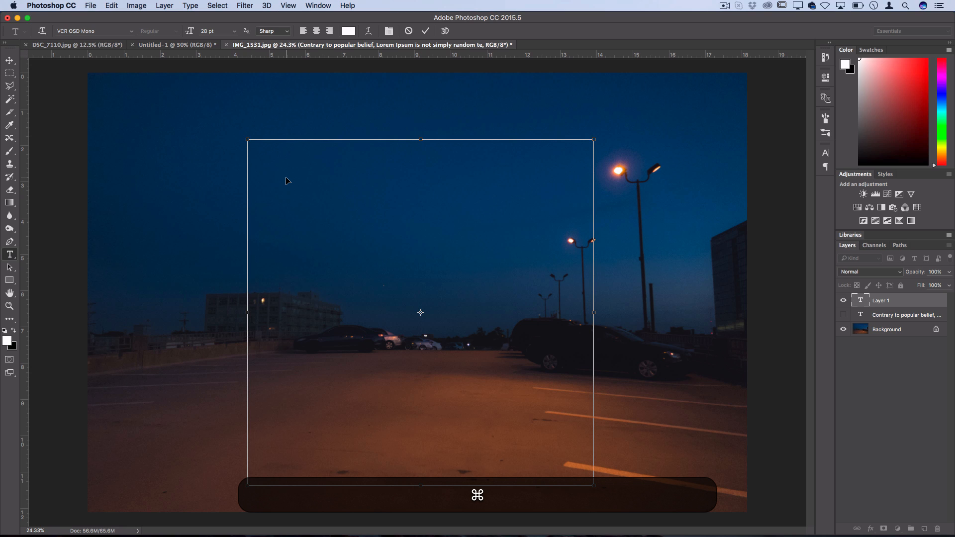
Paste the Lorem Ipsum text and shrink the selected text to about 23 pt
key("super+v")
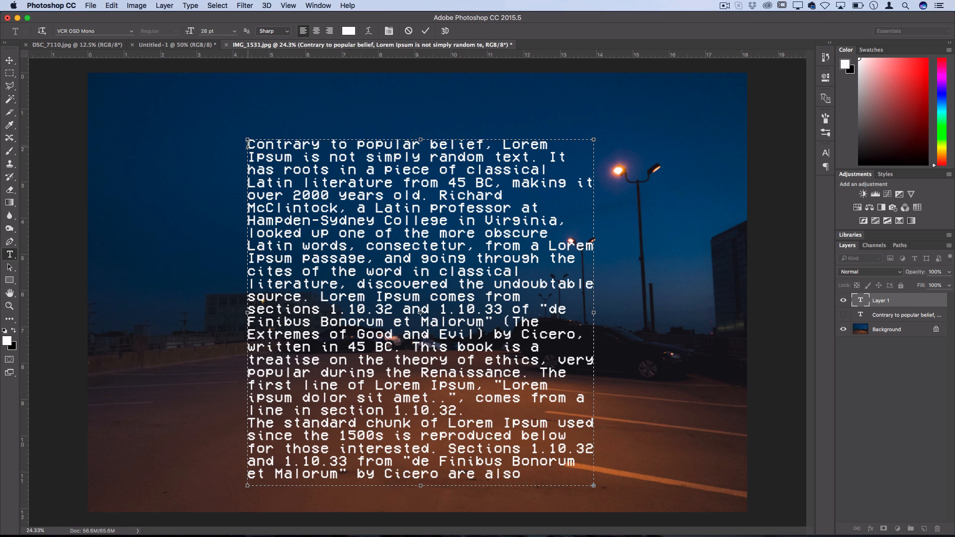
mouse_move(249, 144)
left_mouse_down()
mouse_move(463, 360)
mouse_move(523, 478)
left_mouse_up()
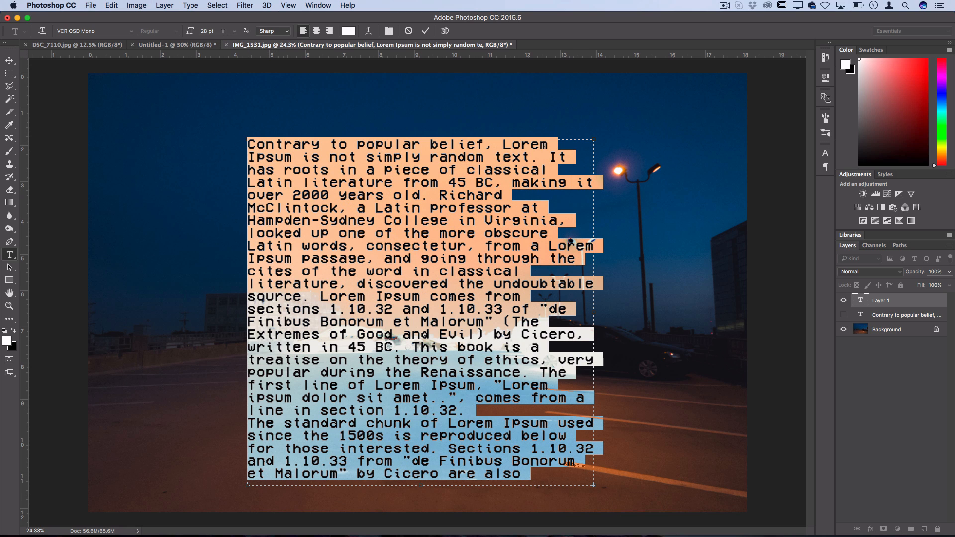
left_click(208, 31)
key("Down")
key("Down")
key("Down")
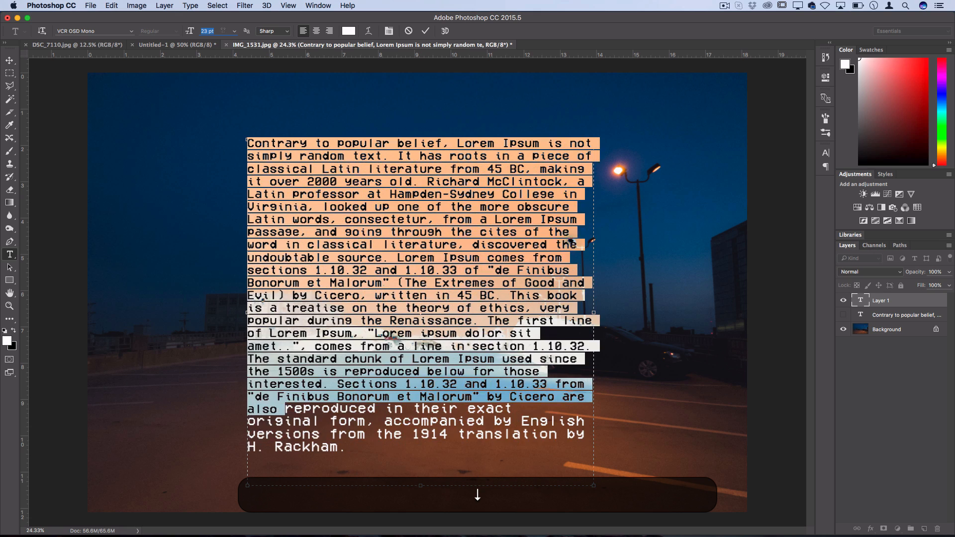
key("Down")
key("Down")
Select the whole paragraph and raise its font size to about 26 pt to fill the box
left_click(351, 449)
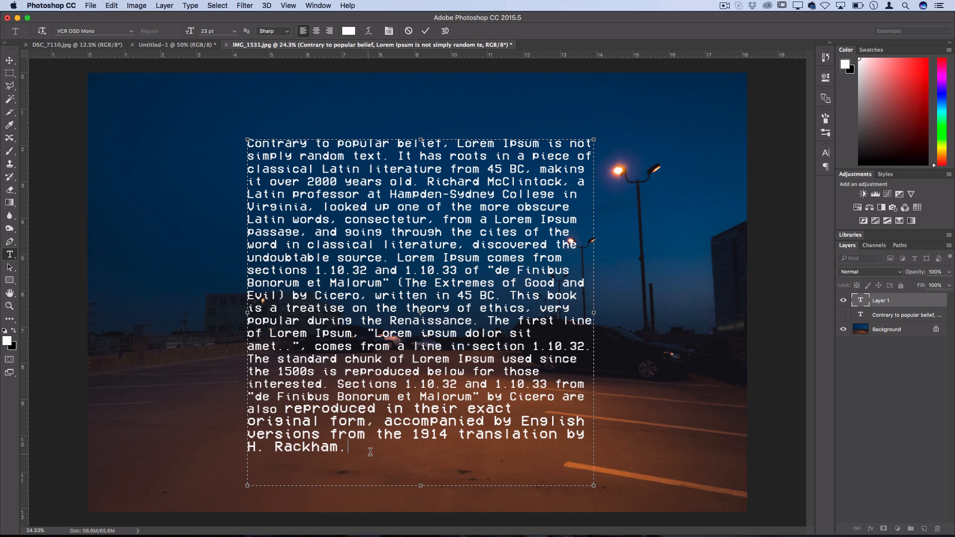
left_click_drag(351, 448, 248, 144)
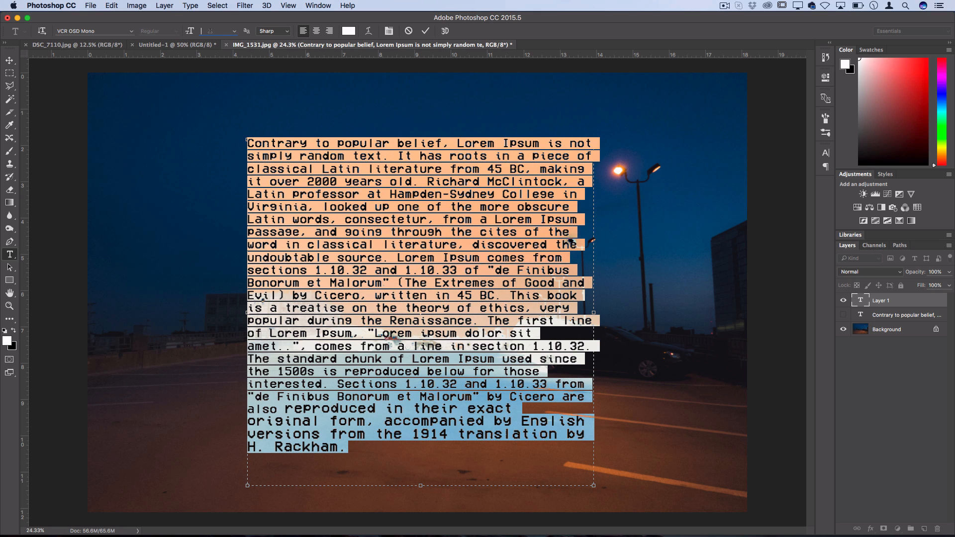
type("2-0")
key("Return")
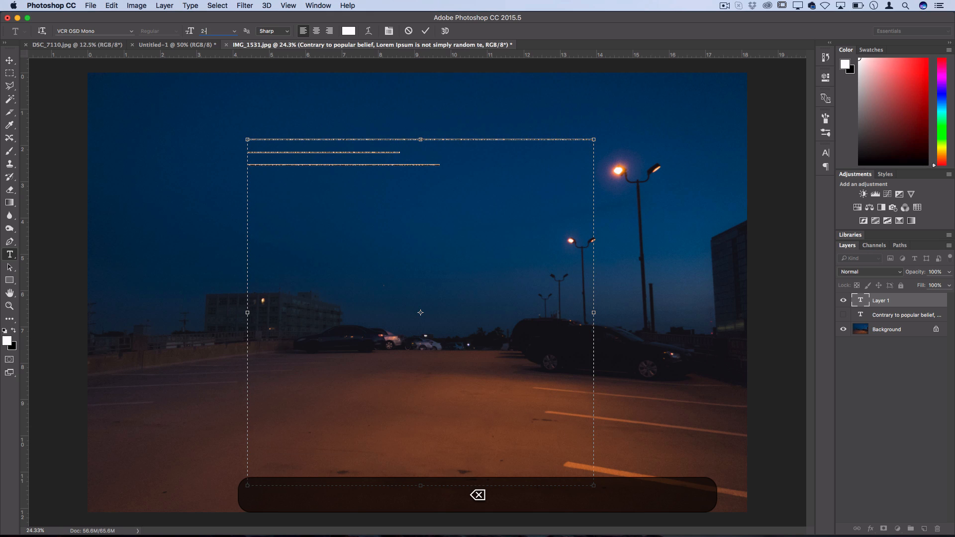
key("Up")
key("Up")
key("Up")
key("Up")
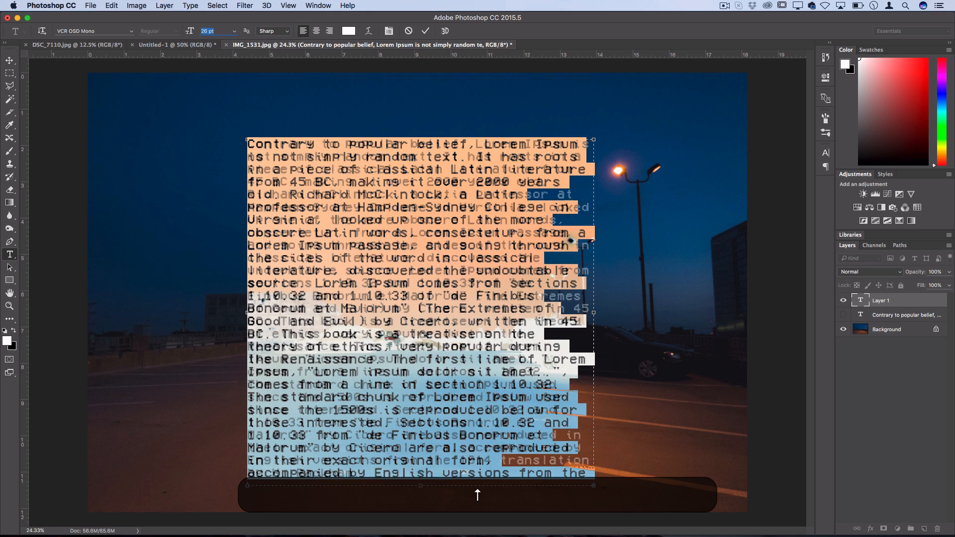
key("Up")
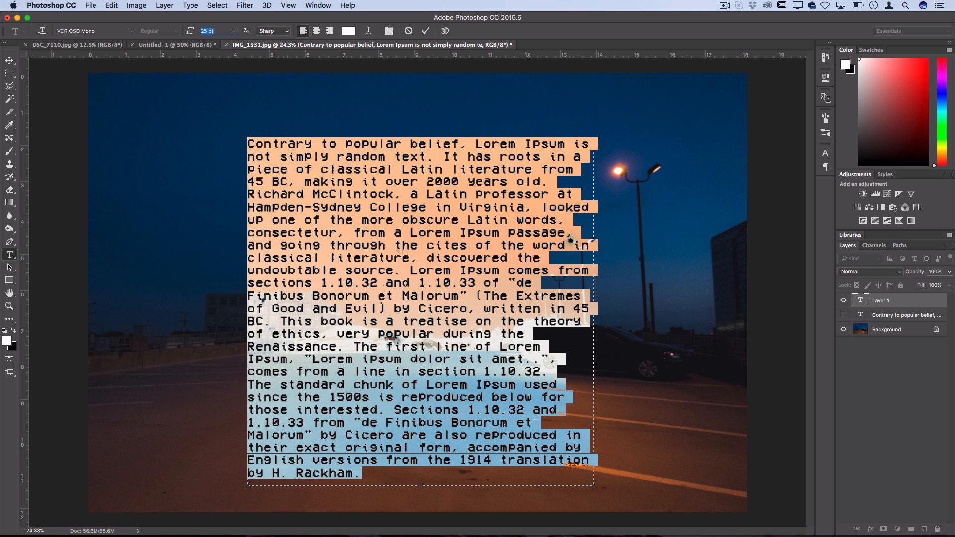
left_click(381, 475)
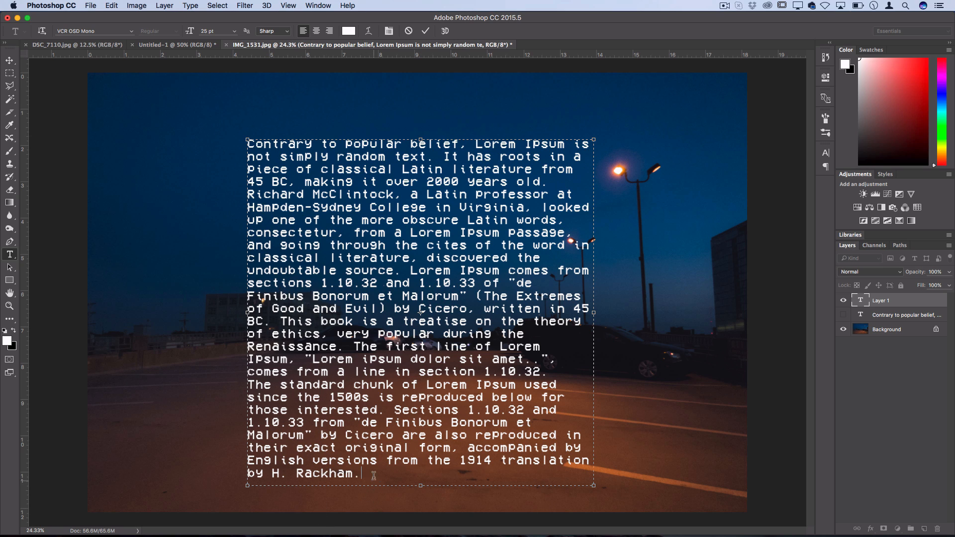
key("super+a")
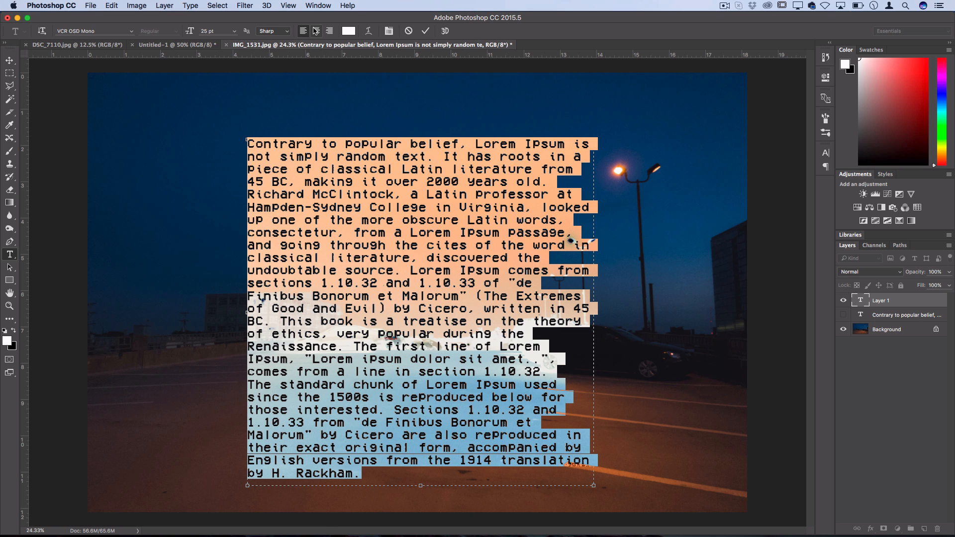
left_click(329, 31)
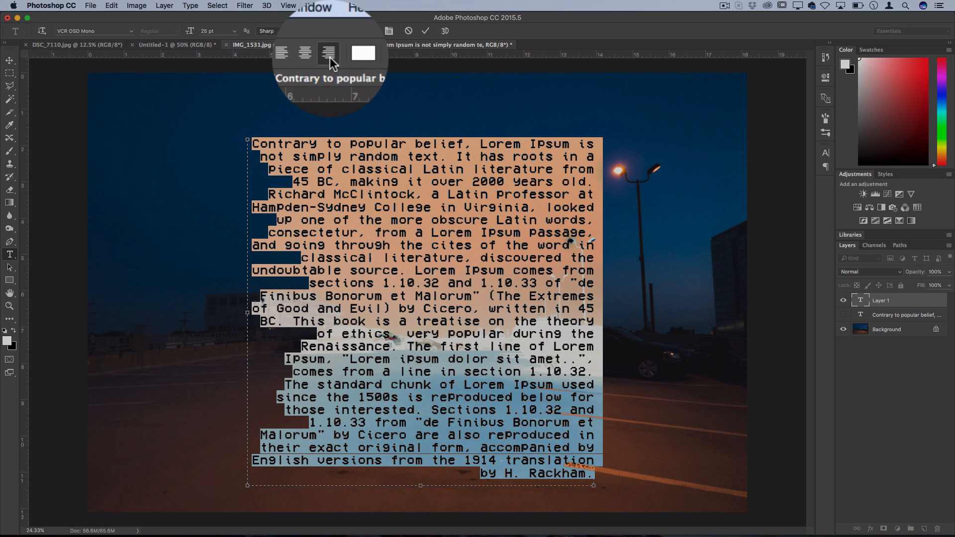
left_click(304, 30)
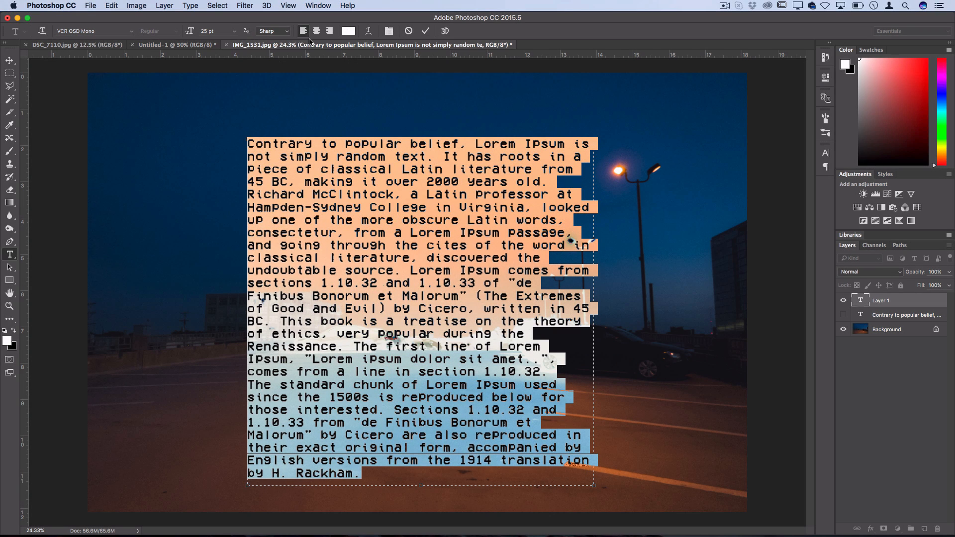
Show the Paragraph panel via the Window menu and pick Justify All
left_click(318, 5)
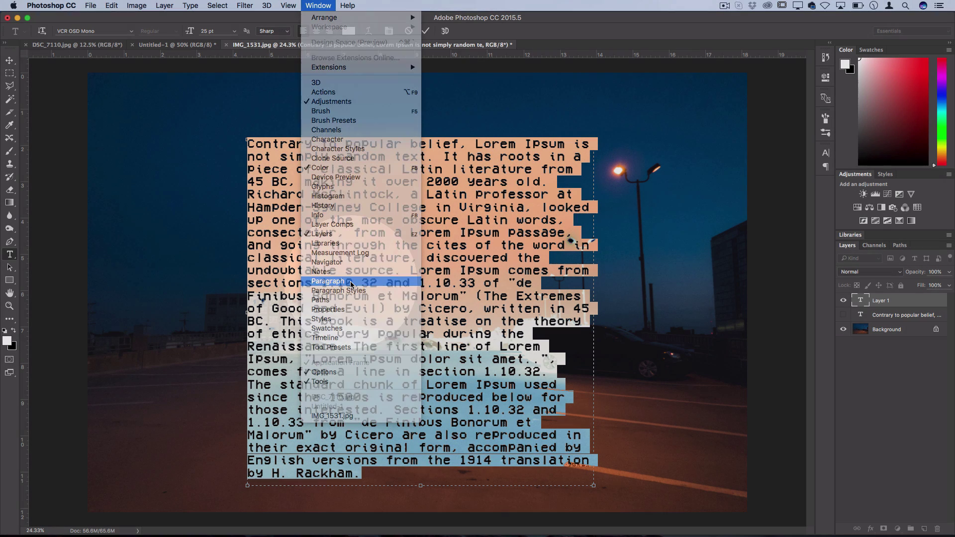
left_click(327, 282)
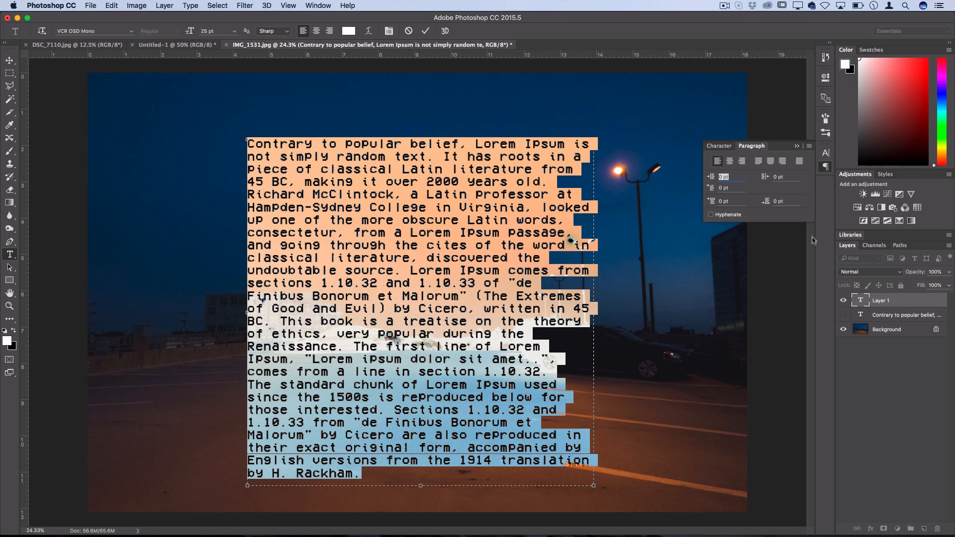
left_click(800, 164)
Justify every line including the last, trying hyphenation and leaving it off
left_click(800, 163)
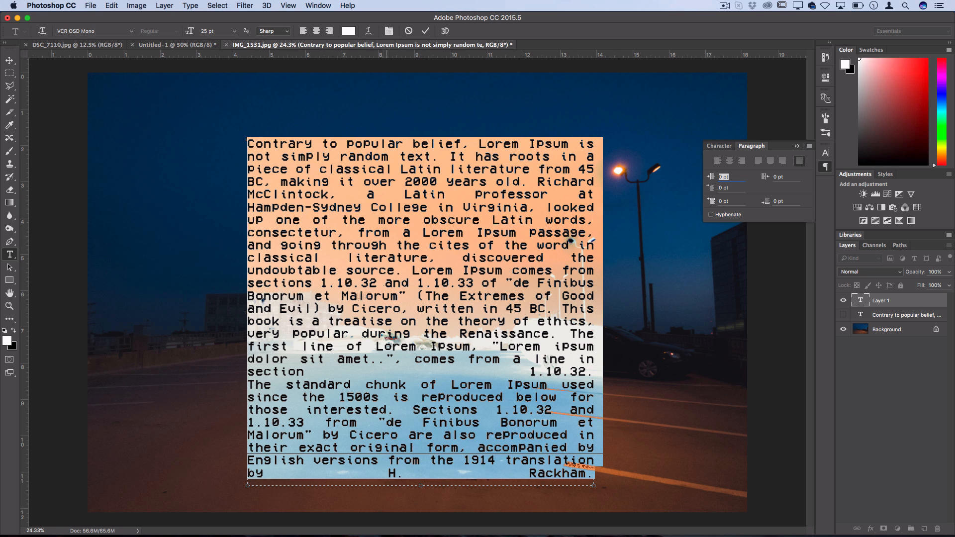
left_click(710, 215)
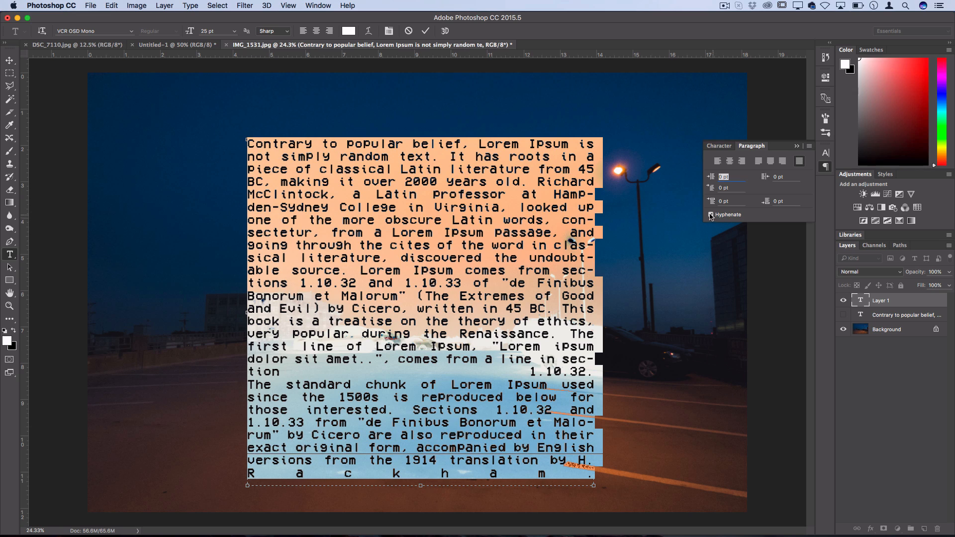
left_click(711, 214)
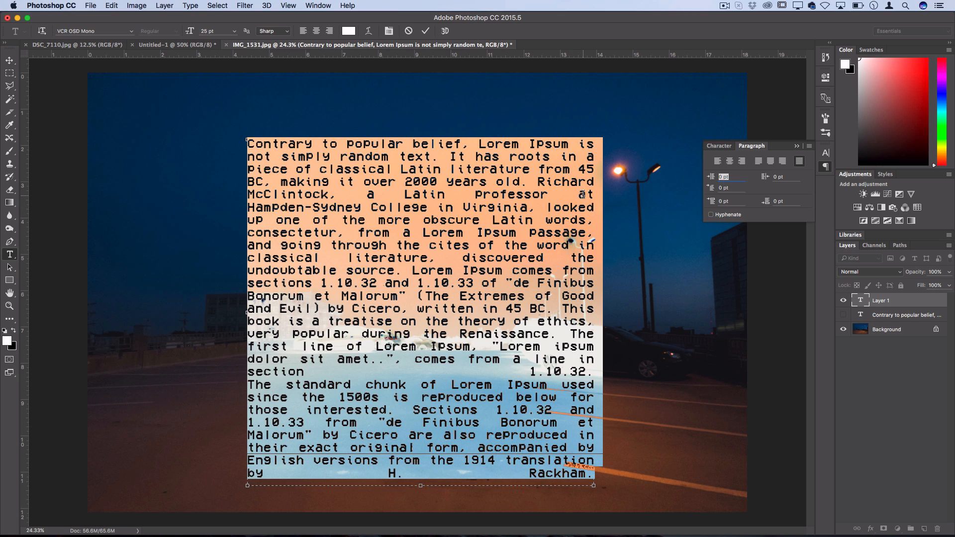
Close the Paragraph panel and deselect the text inside the box
left_click(823, 167)
left_click(421, 310)
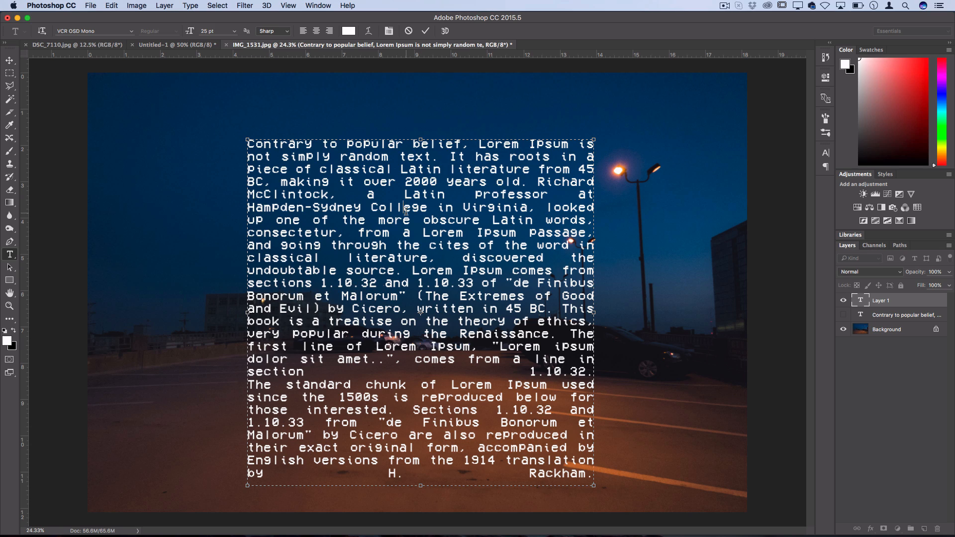
Commit the text layer and centre the block horizontally with the Move tool
key("ctrl+Return")
key("v")
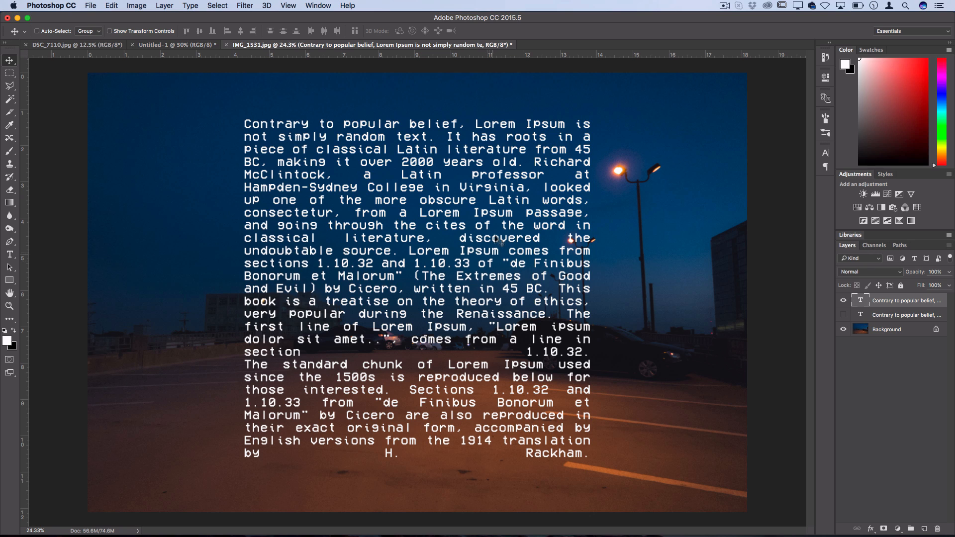
mouse_move(452, 239)
left_mouse_down()
mouse_move(465, 239)
mouse_move(453, 235)
left_mouse_up()
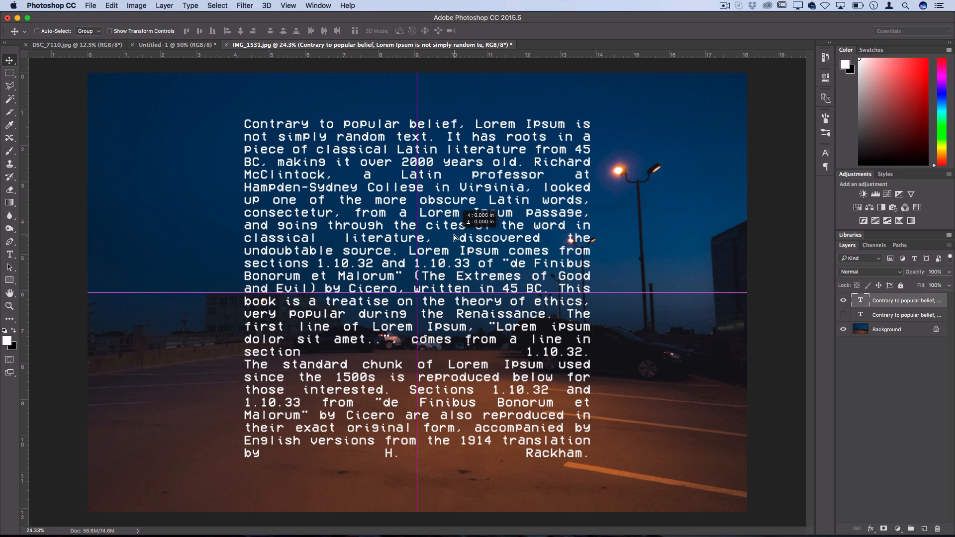